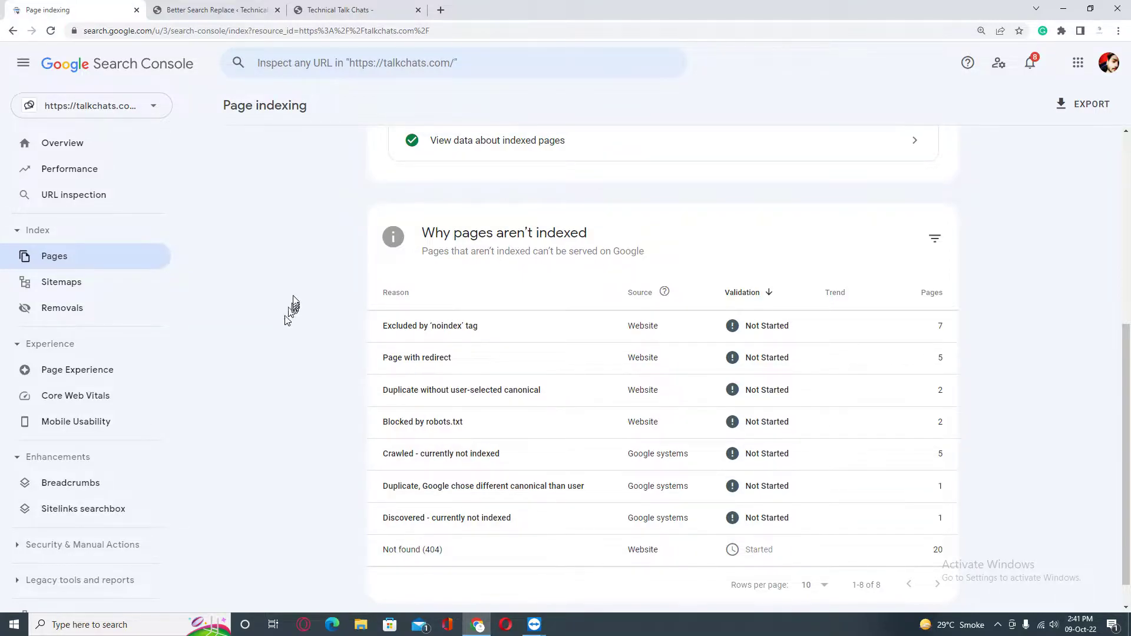
Step: Switch to the Technical Talk Chats homepage and browse down and back up its recent posts
click(345, 10)
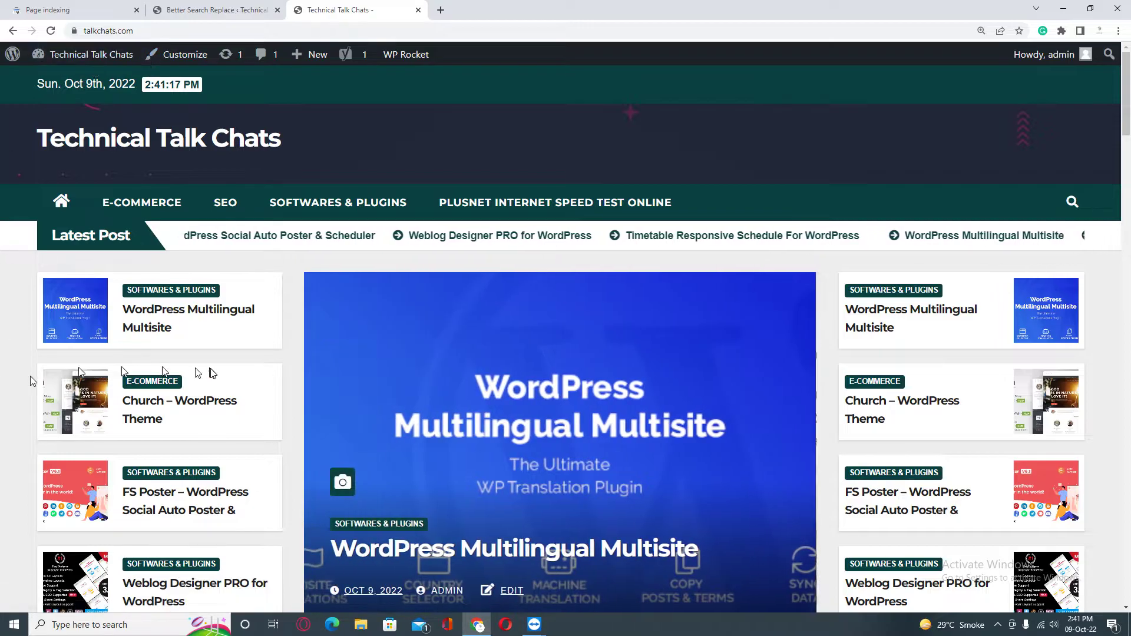
scroll(212, 373, down, 5)
scroll(530, 389, down, 5)
scroll(701, 401, down, 5)
scroll(700, 400, down, 5)
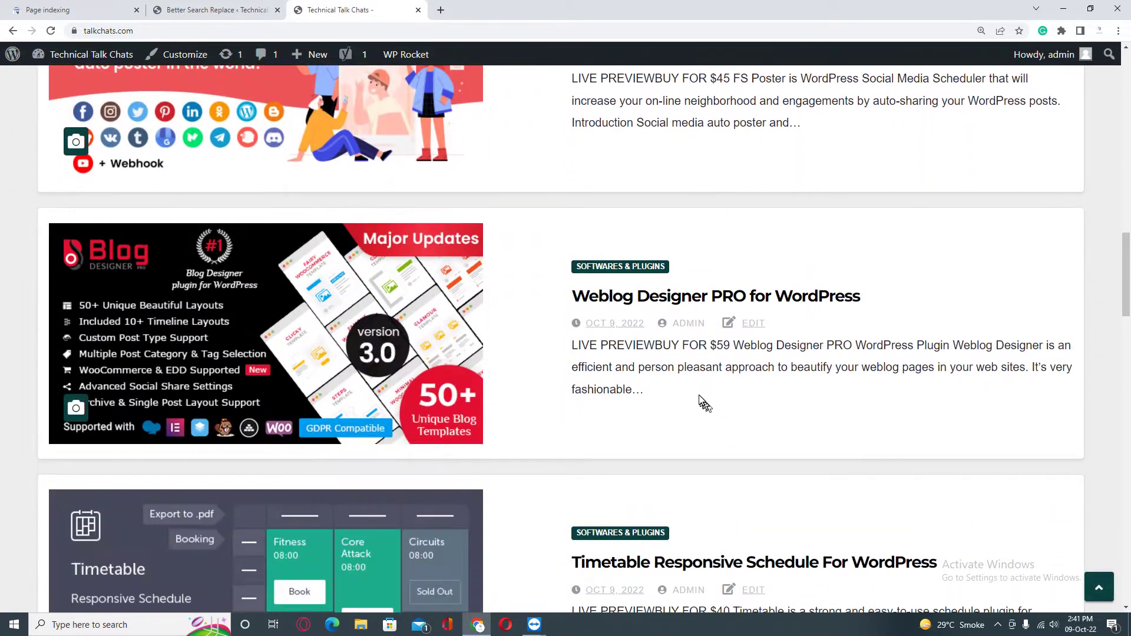
scroll(704, 404, up, 1)
scroll(704, 403, up, 8)
scroll(705, 403, up, 10)
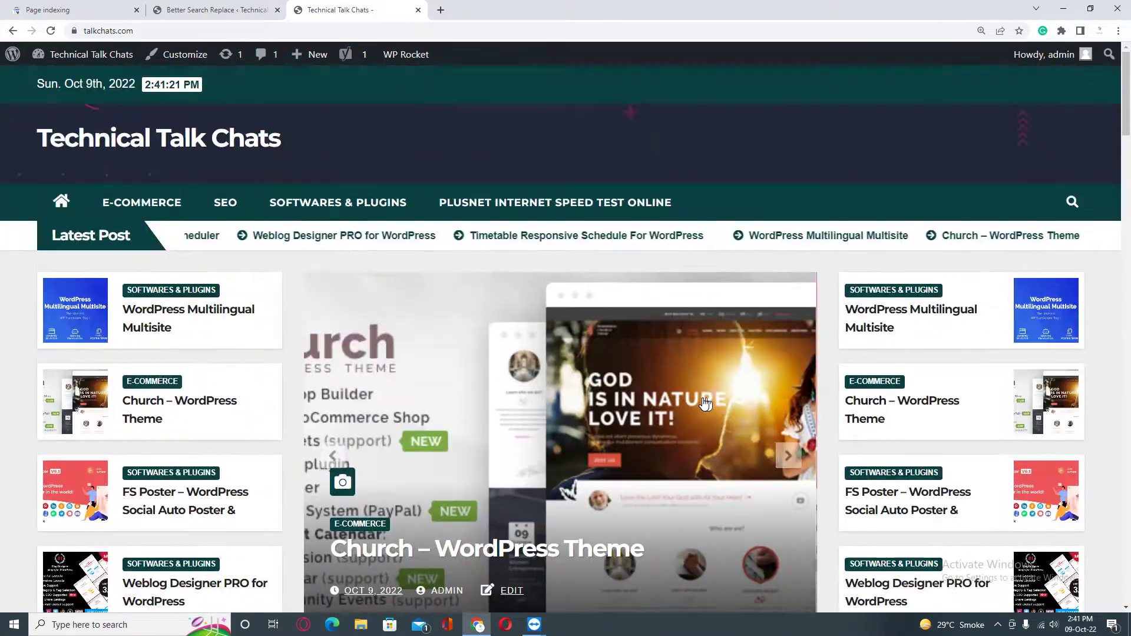
Step: Back in Page indexing, open 'Discovered – currently not indexed' and view its single e-commerce category URL
click(76, 10)
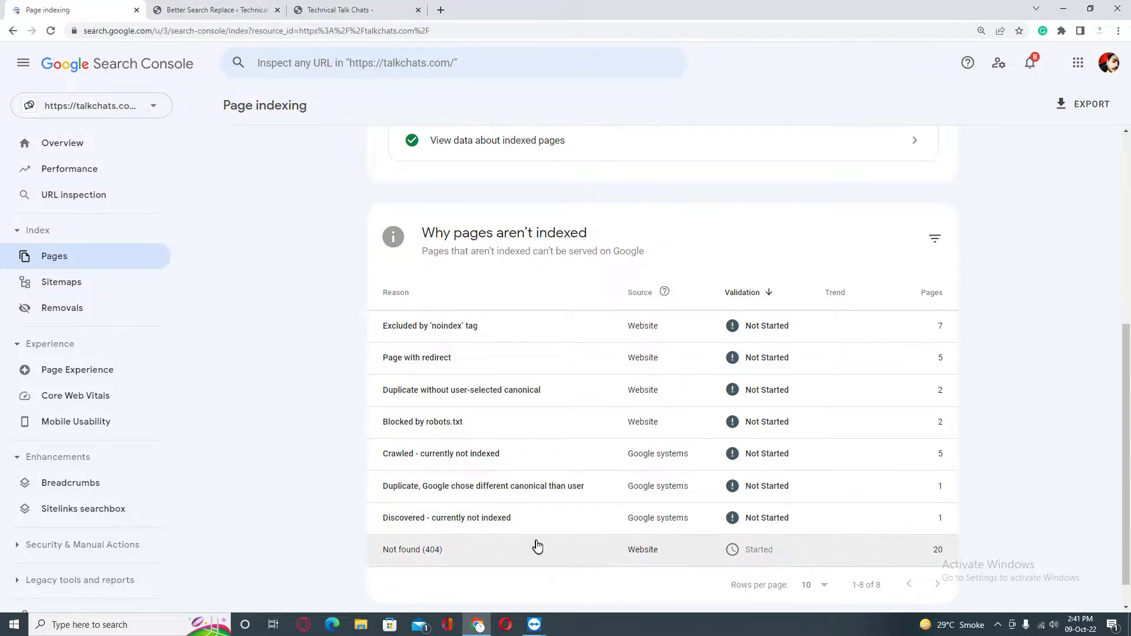
click(540, 517)
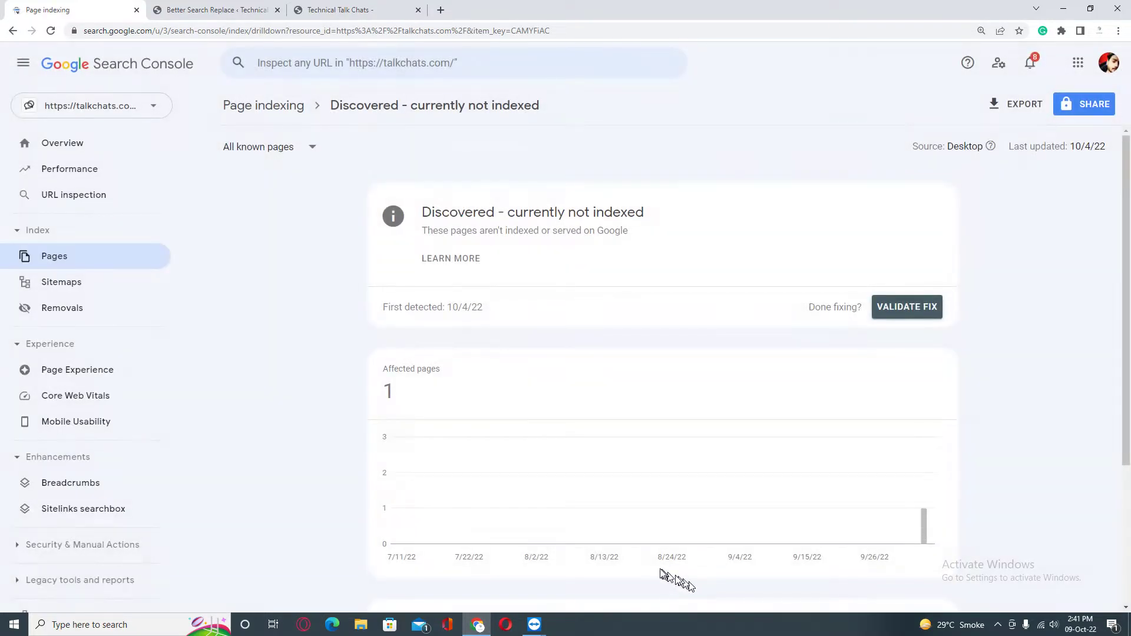
scroll(1037, 489, down, 4)
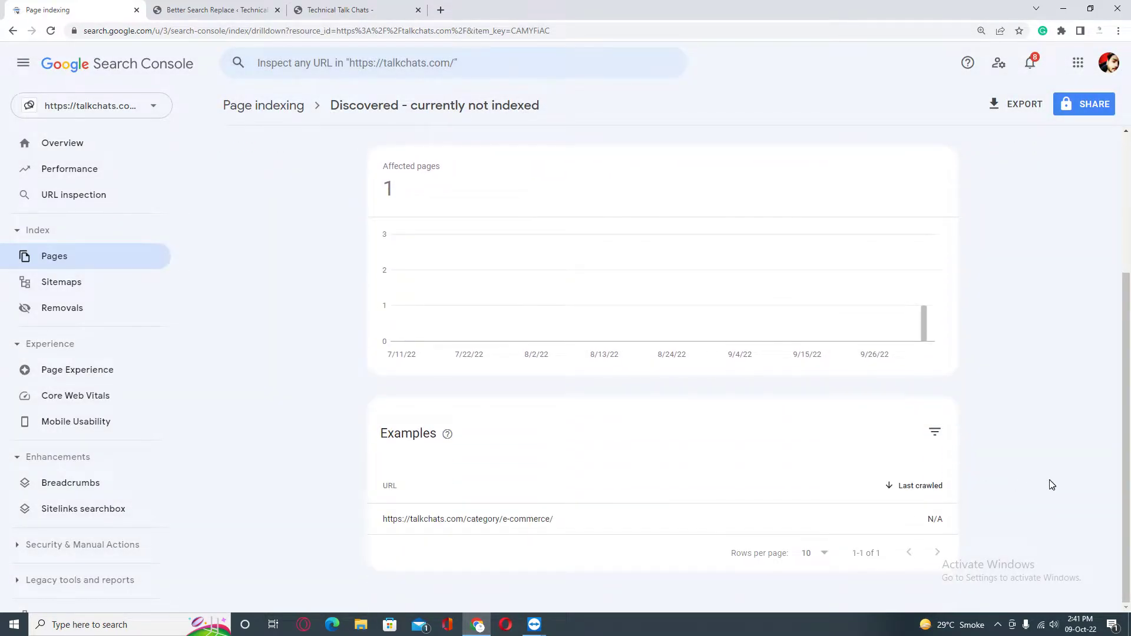
scroll(1048, 484, up, 3)
scroll(942, 501, down, 3)
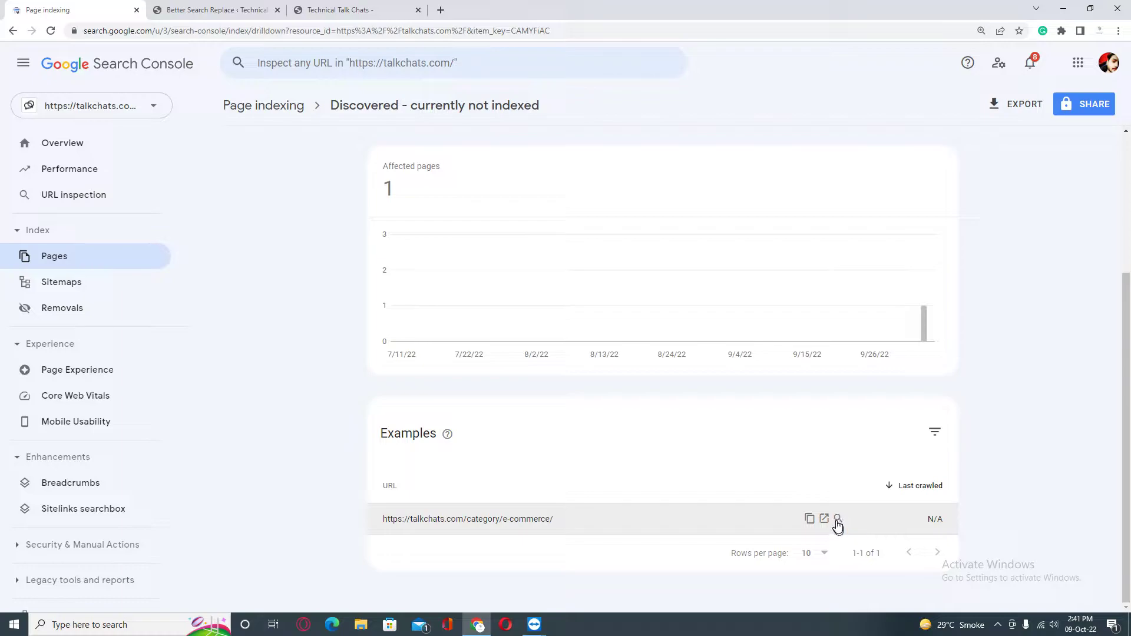
Step: Inspect the e-commerce category URL and review its crawled-but-not-indexed and indexing-allowed details
click(837, 520)
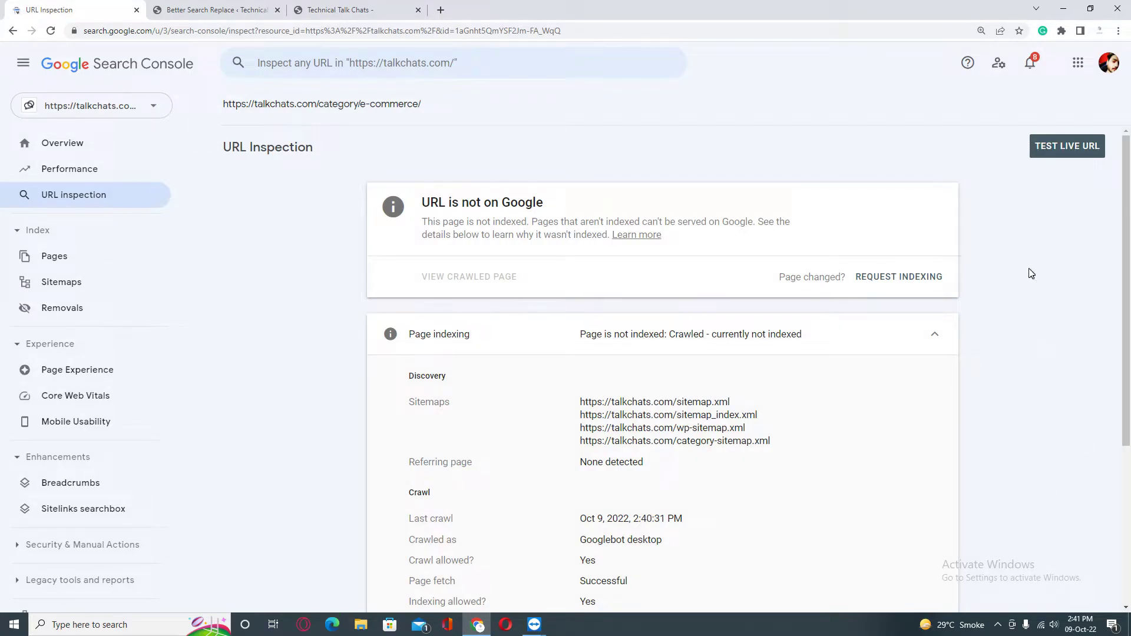
scroll(1030, 294, down, 3)
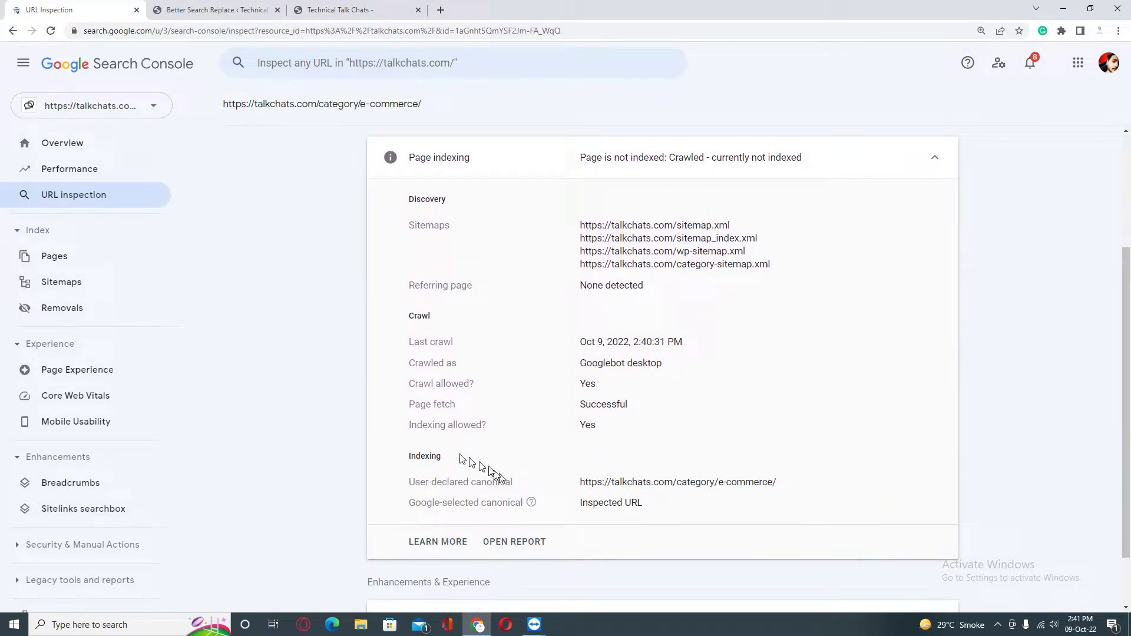
drag(400, 434, 483, 445)
click(504, 436)
scroll(765, 442, up, 3)
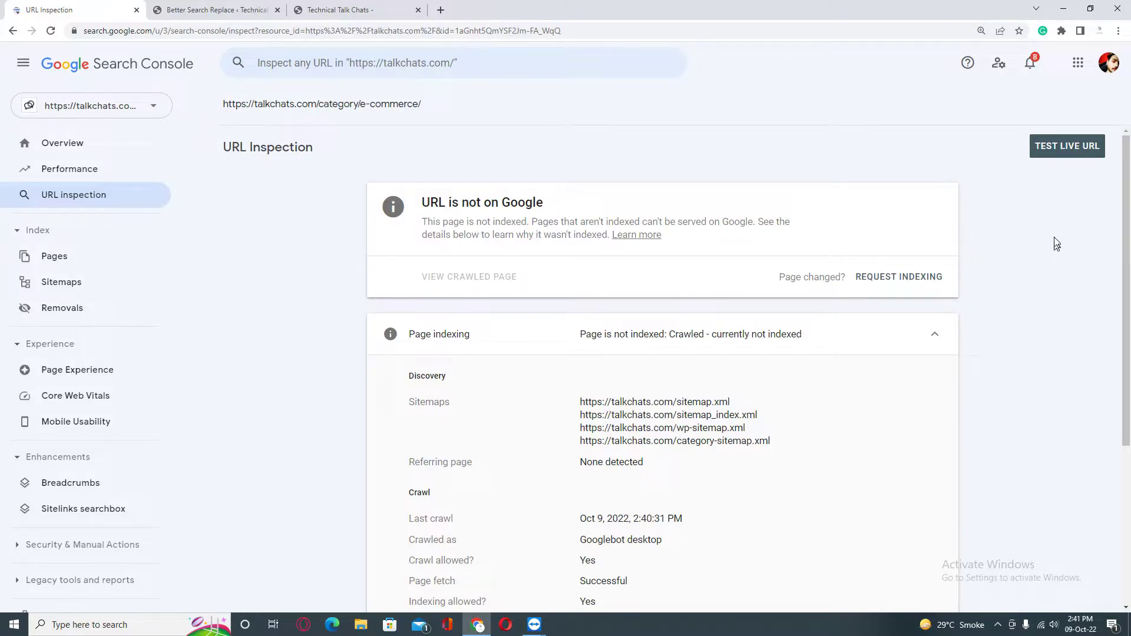
Step: Start a live test of the e-commerce category URL and move to the Technical Talk Chats site
click(1062, 154)
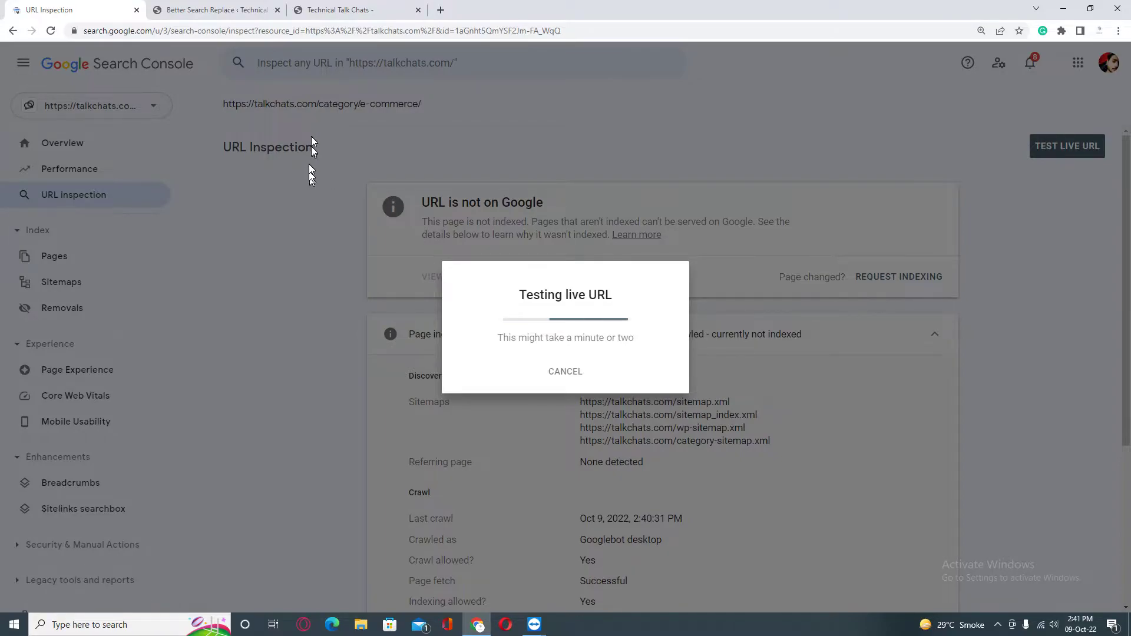
click(336, 10)
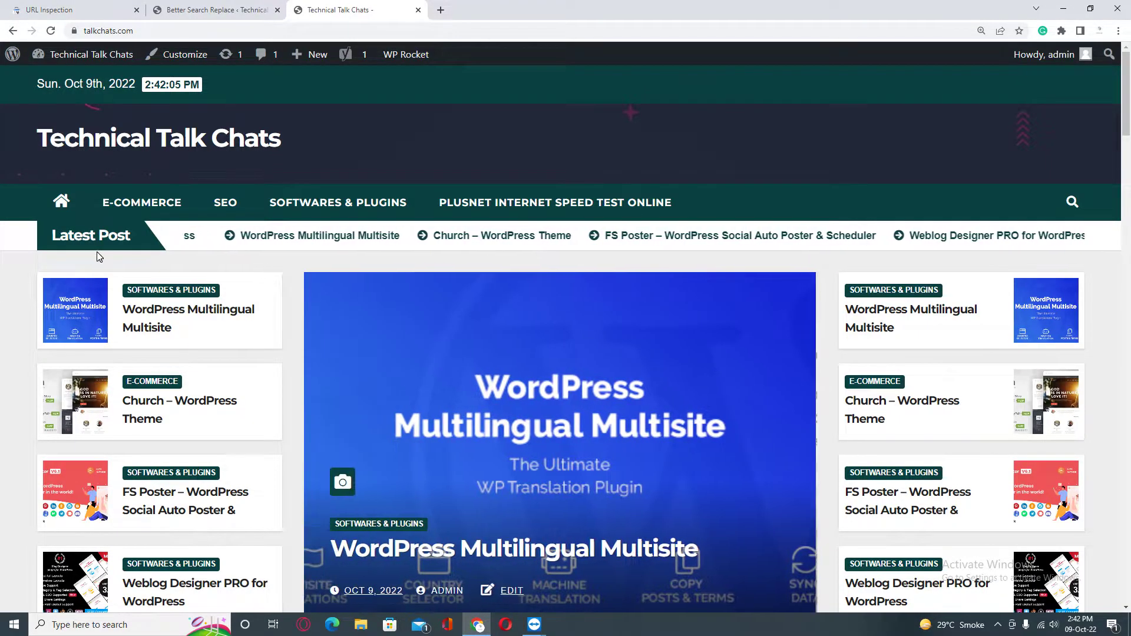
mouse_move(560, 441)
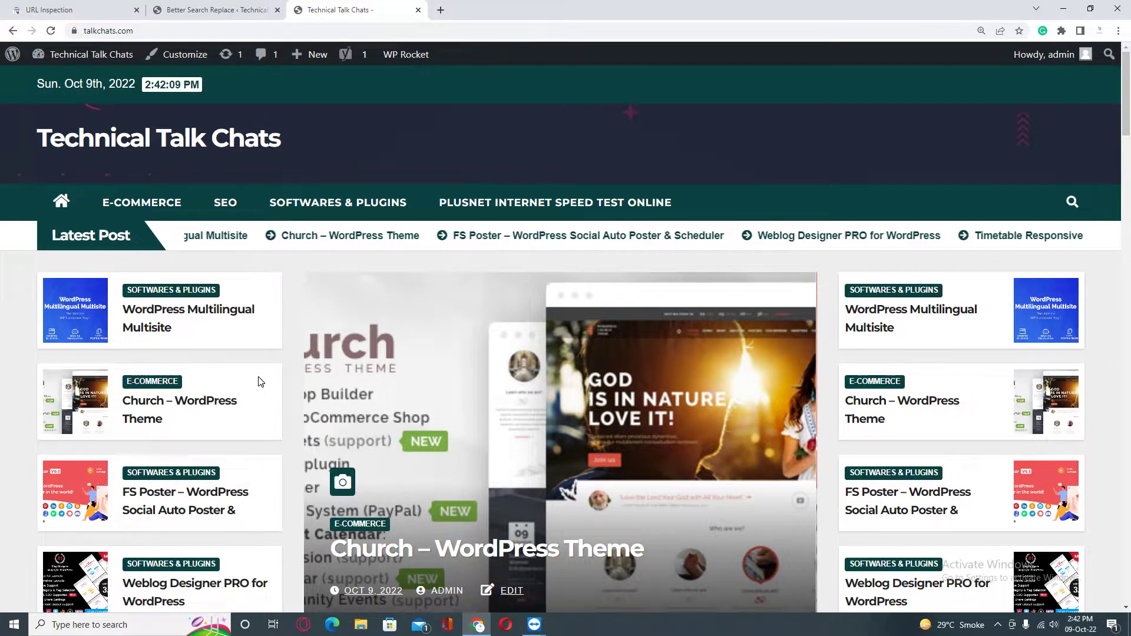
Step: Browse the talkchats.com homepage posts, then return to the live test showing the URL available to Google
scroll(577, 411, down, 3)
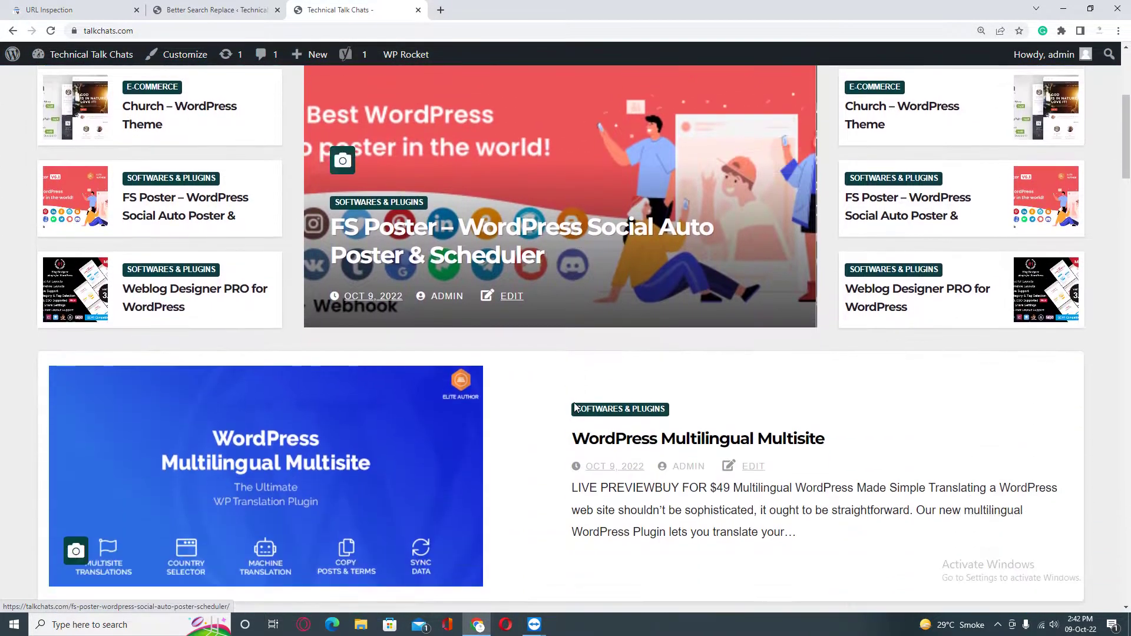
scroll(578, 410, down, 5)
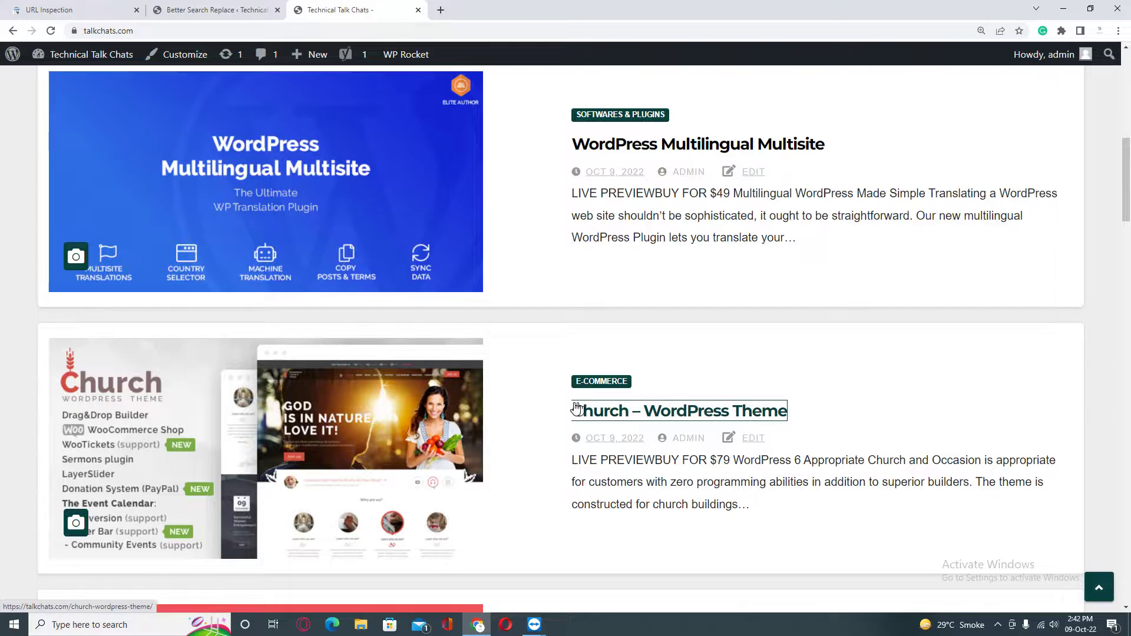
scroll(807, 492, down, 2)
scroll(808, 492, down, 10)
scroll(790, 479, down, 7)
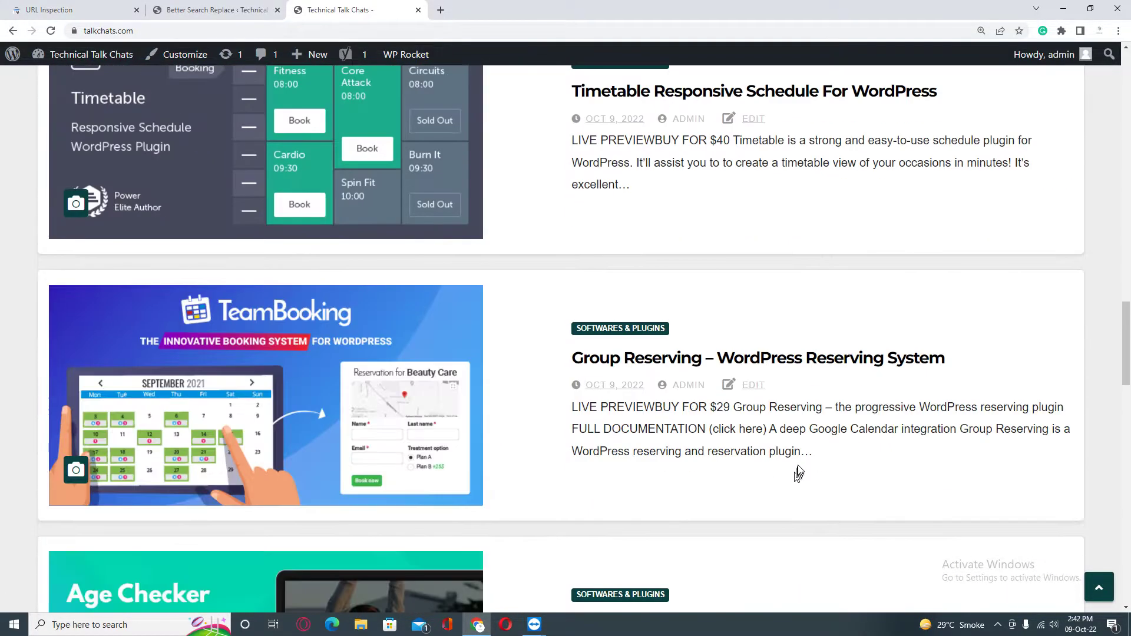
scroll(795, 471, down, 6)
mouse_move(1125, 400)
mouse_down()
mouse_move(1124, 552)
mouse_move(1125, 76)
mouse_up()
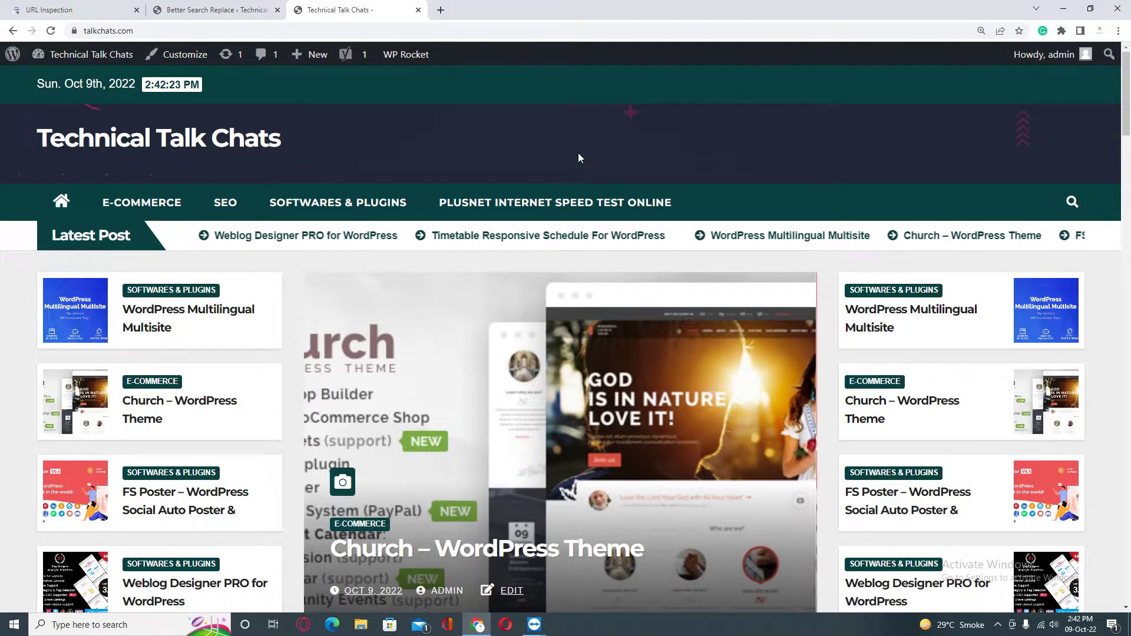
scroll(577, 158, down, 3)
scroll(578, 158, down, 5)
scroll(578, 158, down, 4)
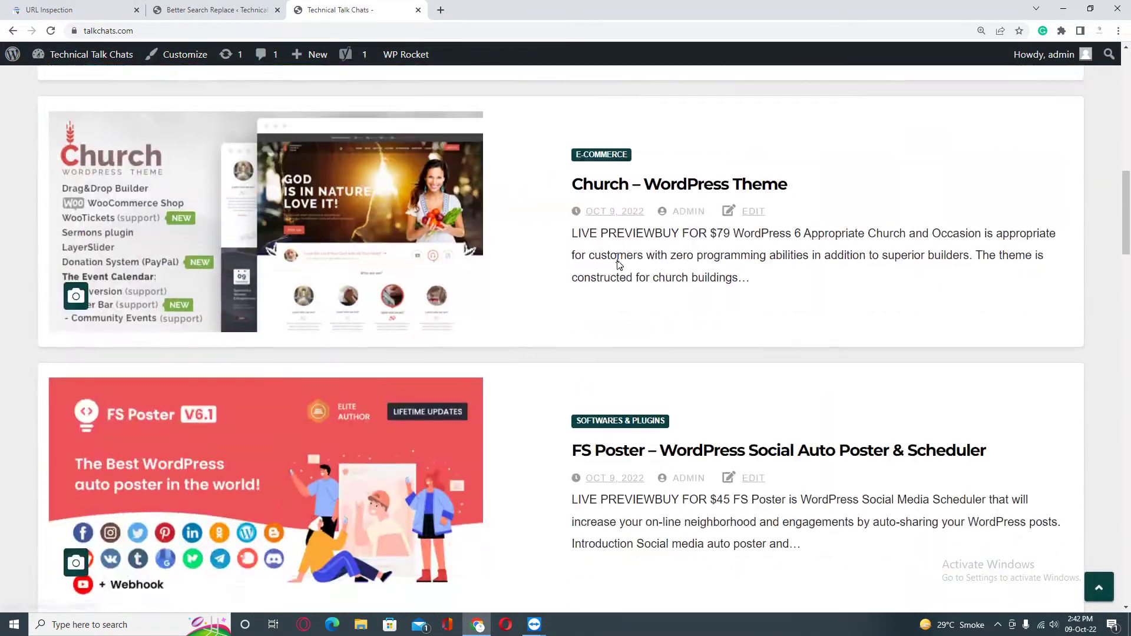
scroll(444, 188, up, 11)
click(50, 10)
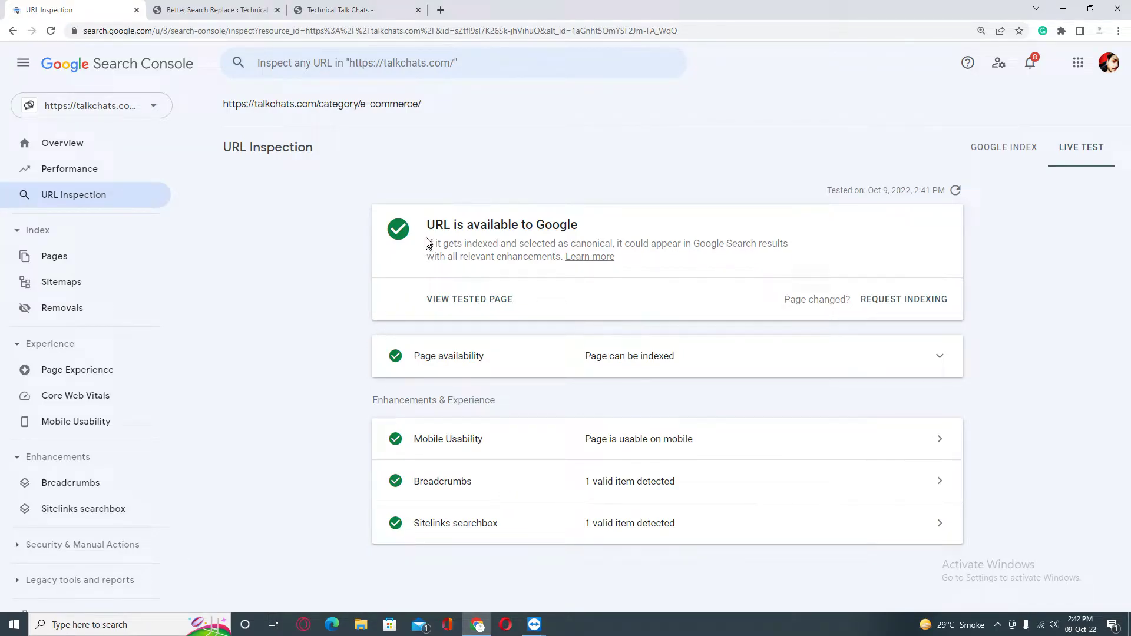
Step: Request indexing for the e-commerce category URL after confirming it is available to Google
drag(428, 225, 598, 225)
click(589, 228)
click(904, 299)
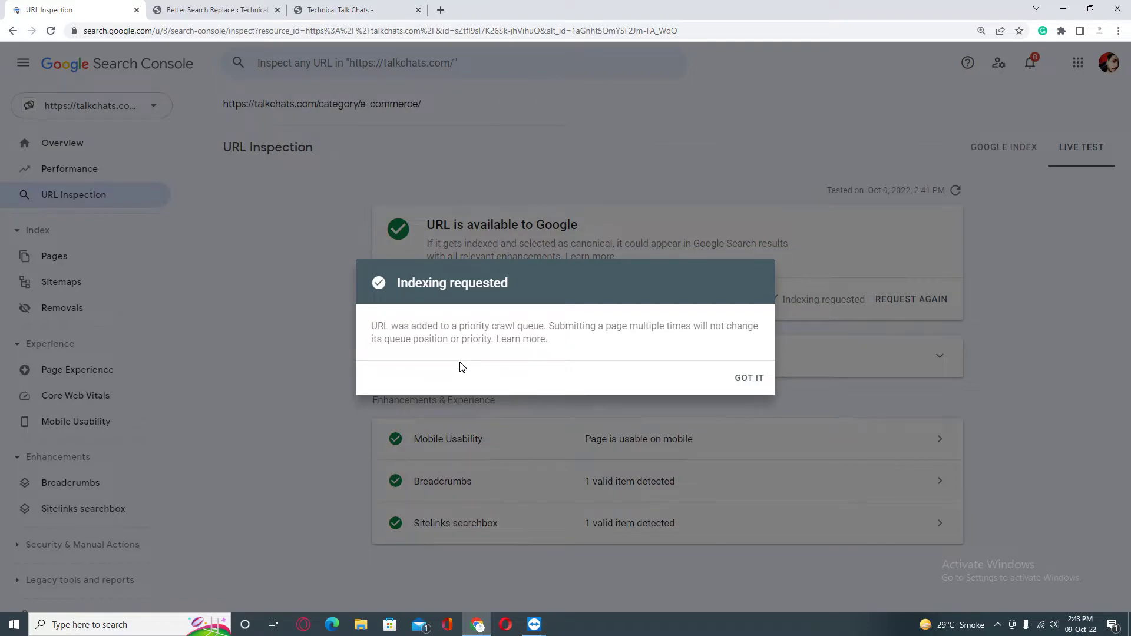
Step: Dismiss the 'Indexing requested' confirmation with Got it
click(749, 380)
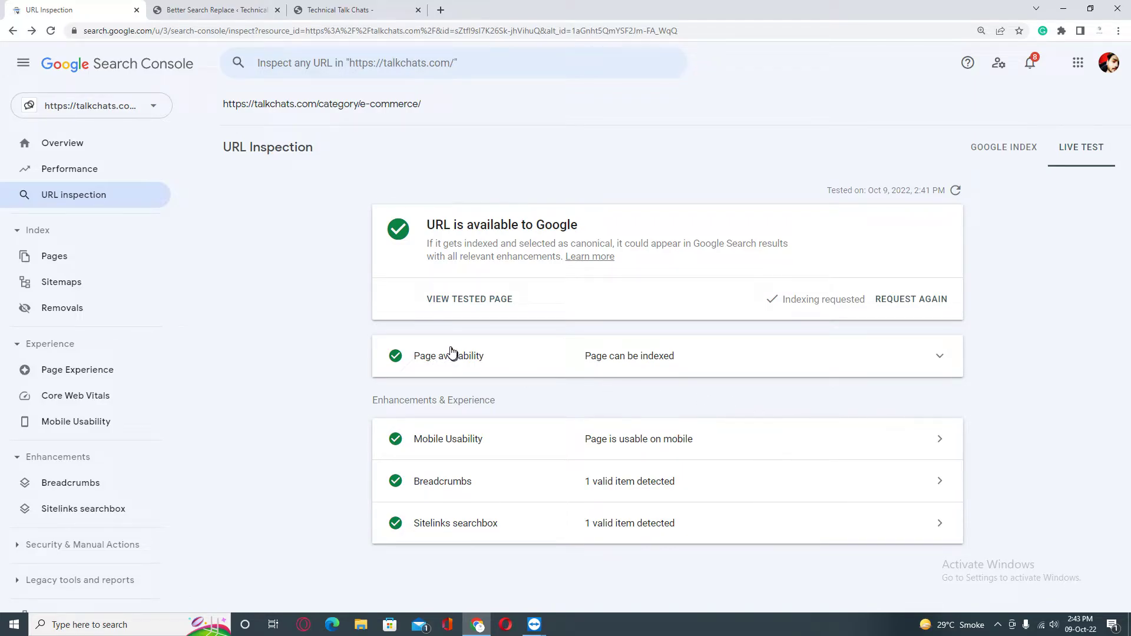
Step: Scroll through the Technical Talk Chats homepage posts, then go back to the URL Inspection result
click(330, 9)
scroll(510, 364, down, 5)
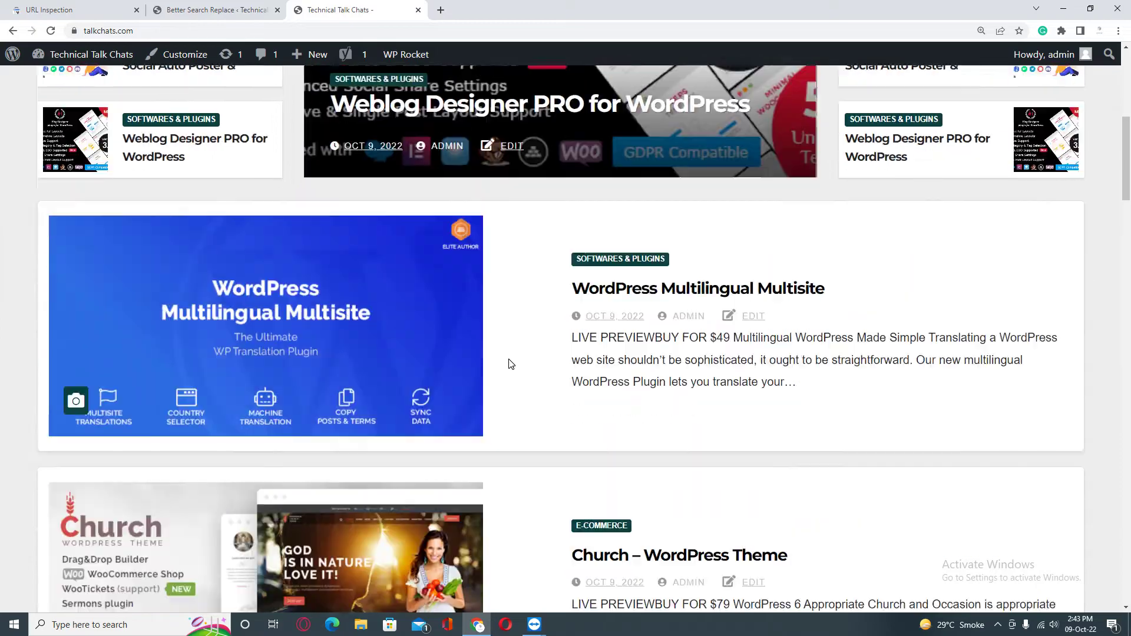
scroll(510, 363, down, 5)
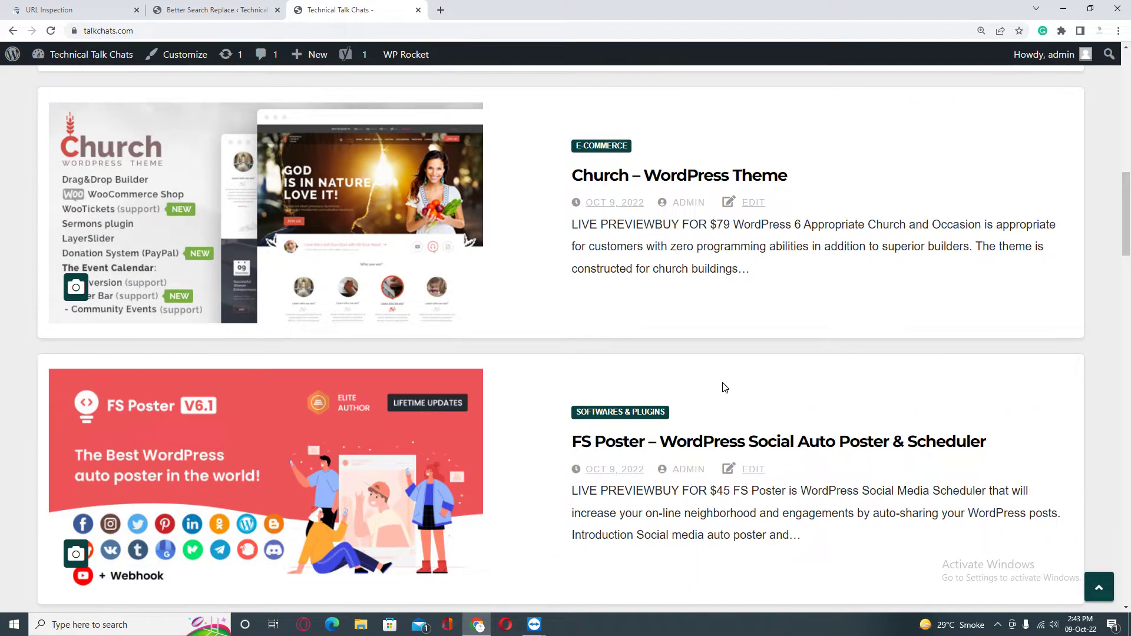
drag(1125, 207, 1126, 209)
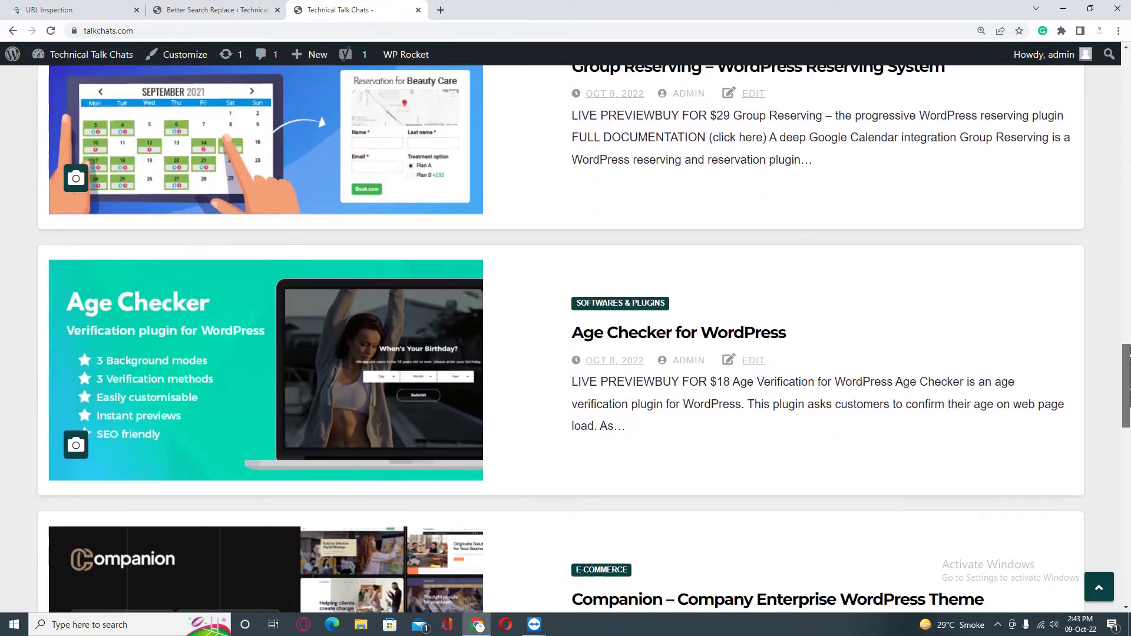
key(ctrl+Tab)
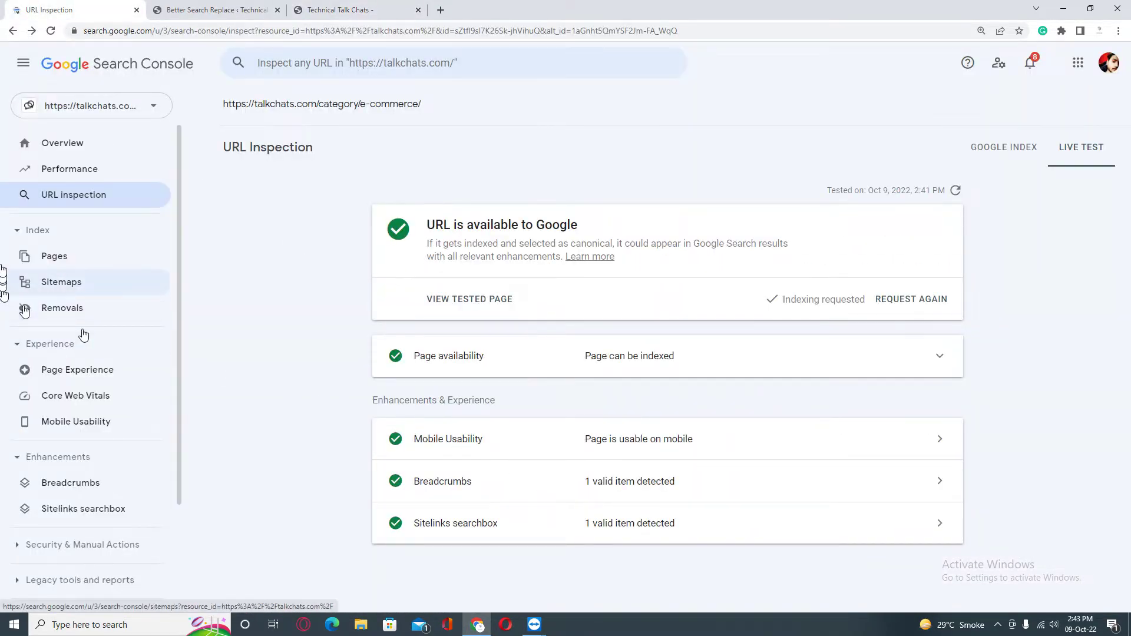
Step: From Pages, open the 'Discovered – currently not indexed' issue and run Validate Fix
click(61, 254)
scroll(575, 482, down, 6)
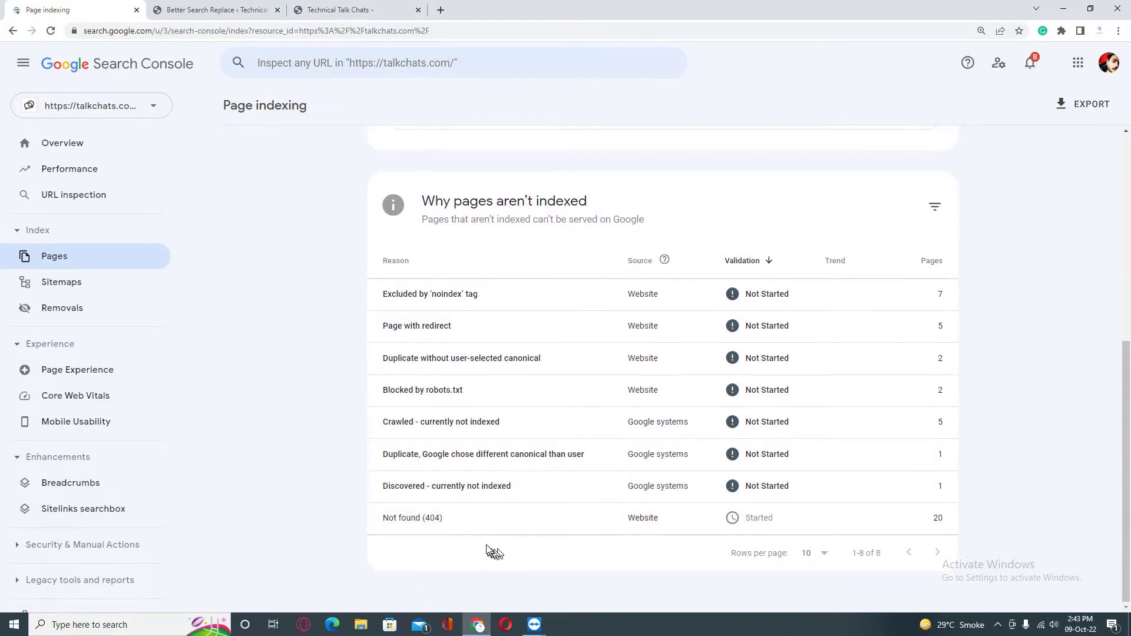
click(482, 499)
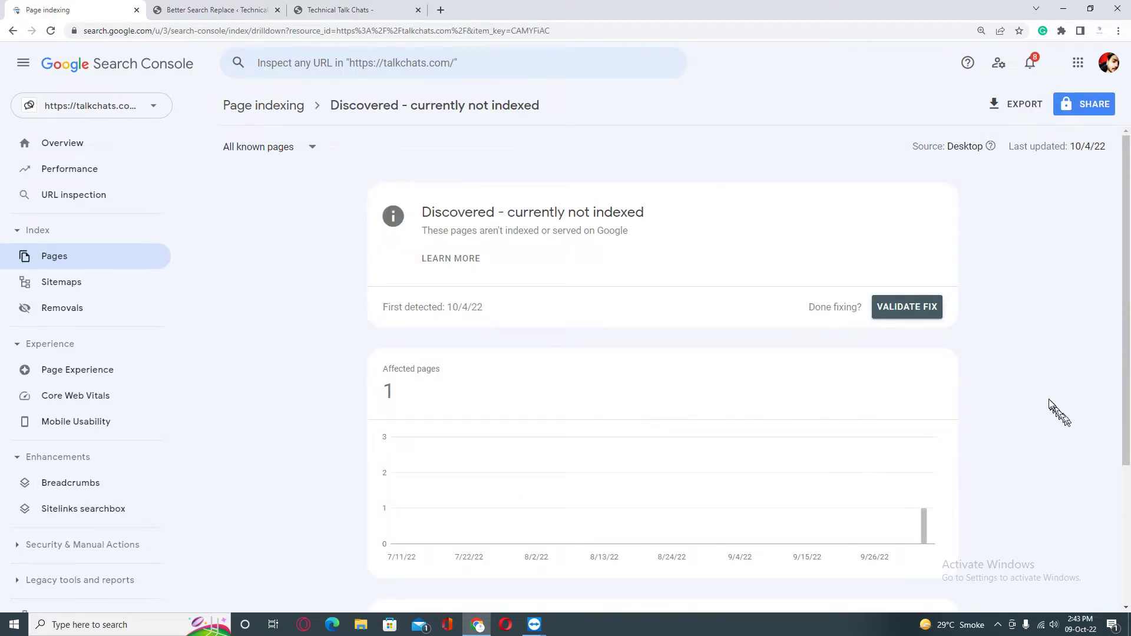
click(916, 308)
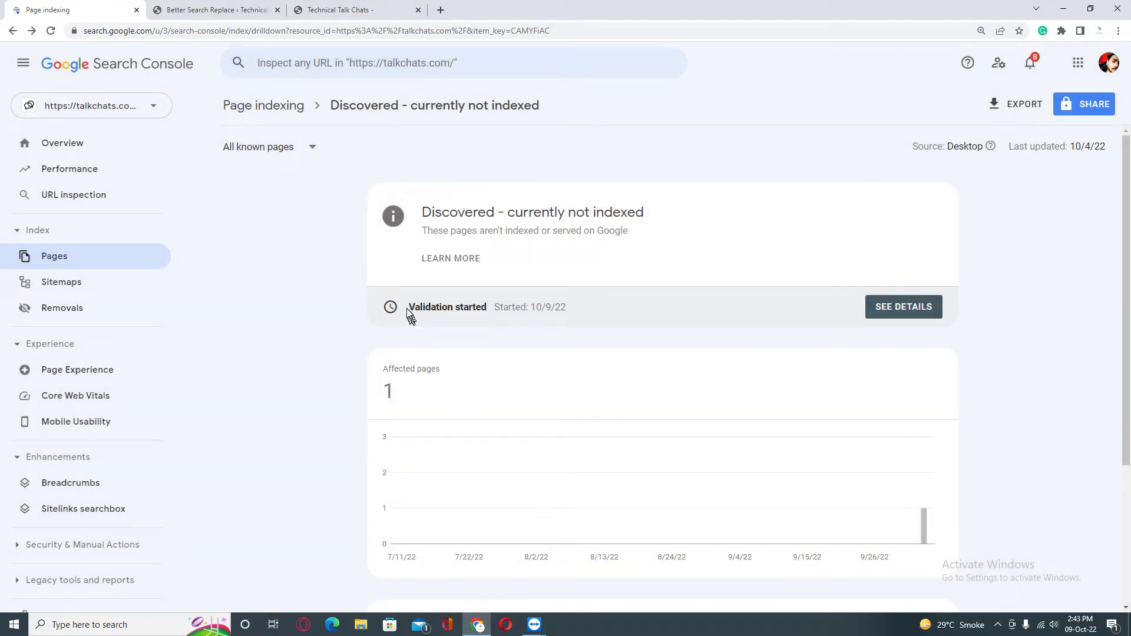
Step: Highlight the 'Validation started' status and 10/9/22 date, then check the affected e-commerce URL
drag(408, 312, 475, 311)
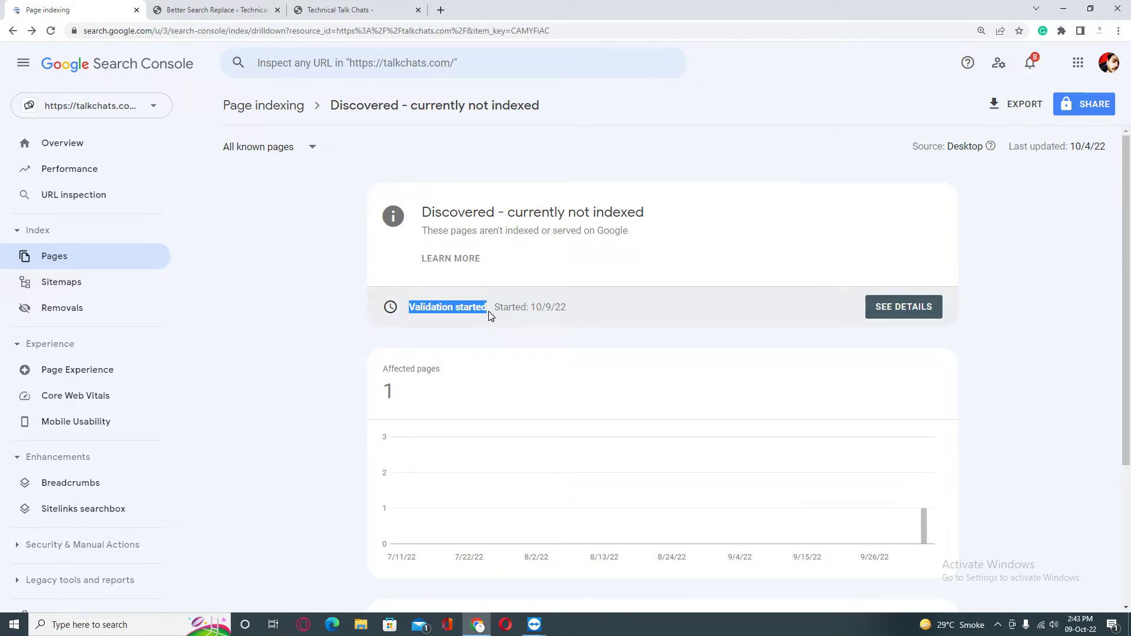
drag(568, 309, 542, 310)
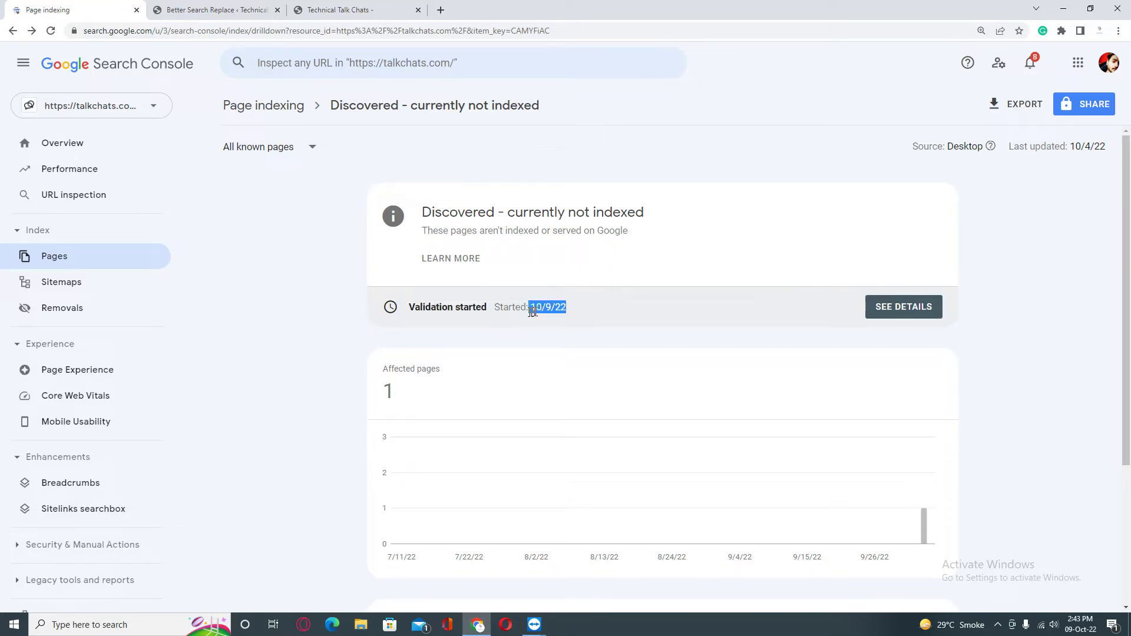
scroll(1025, 480, down, 3)
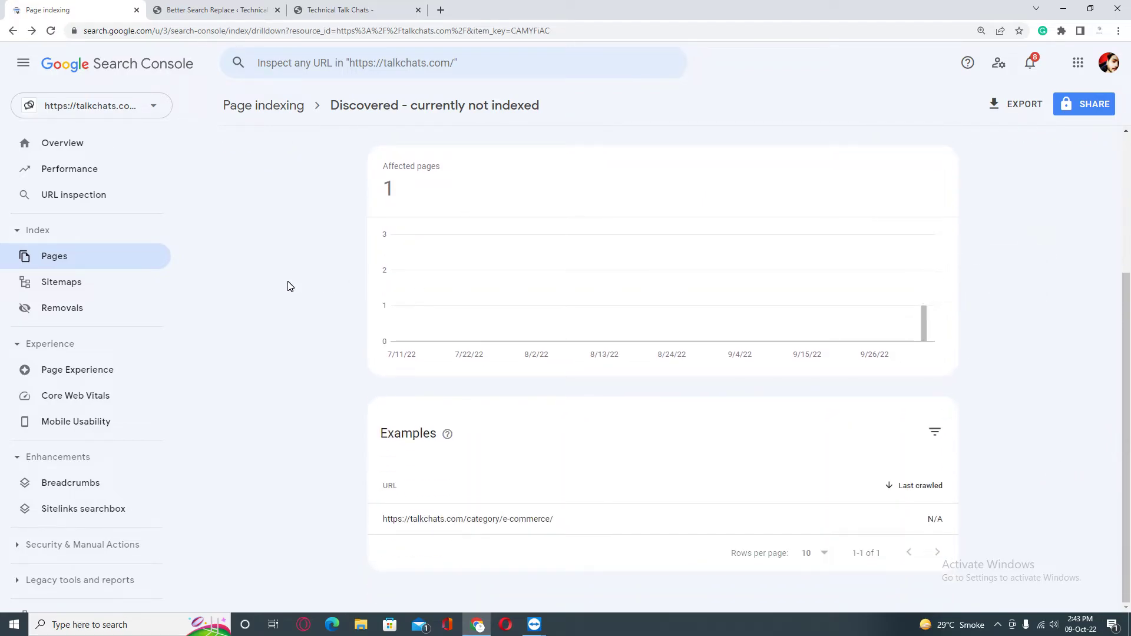
scroll(294, 318, up, 3)
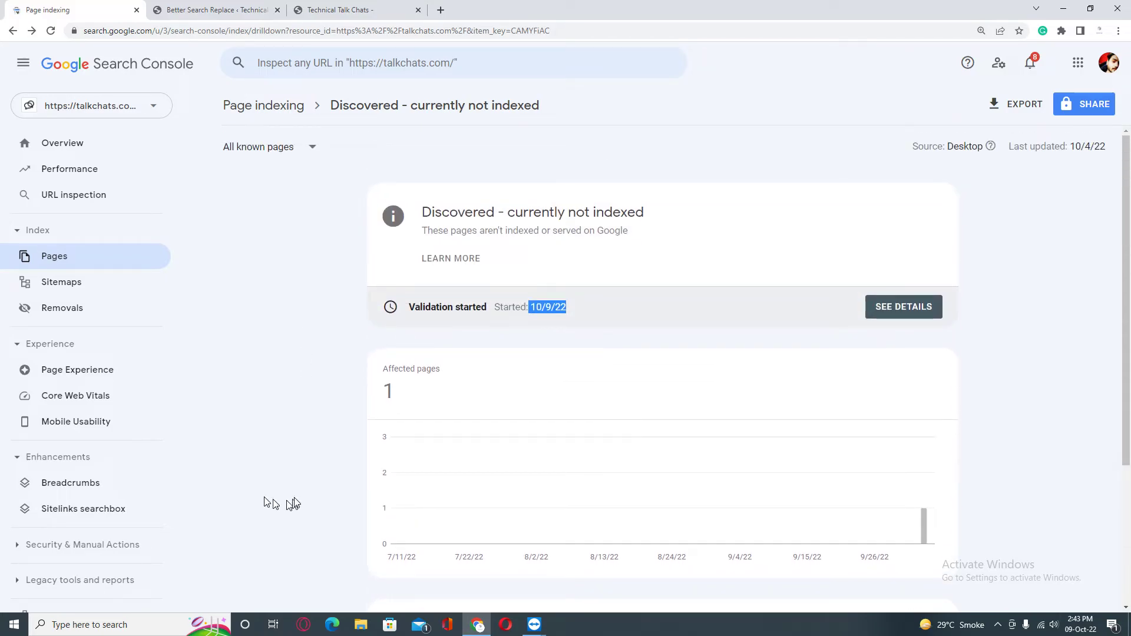
click(339, 10)
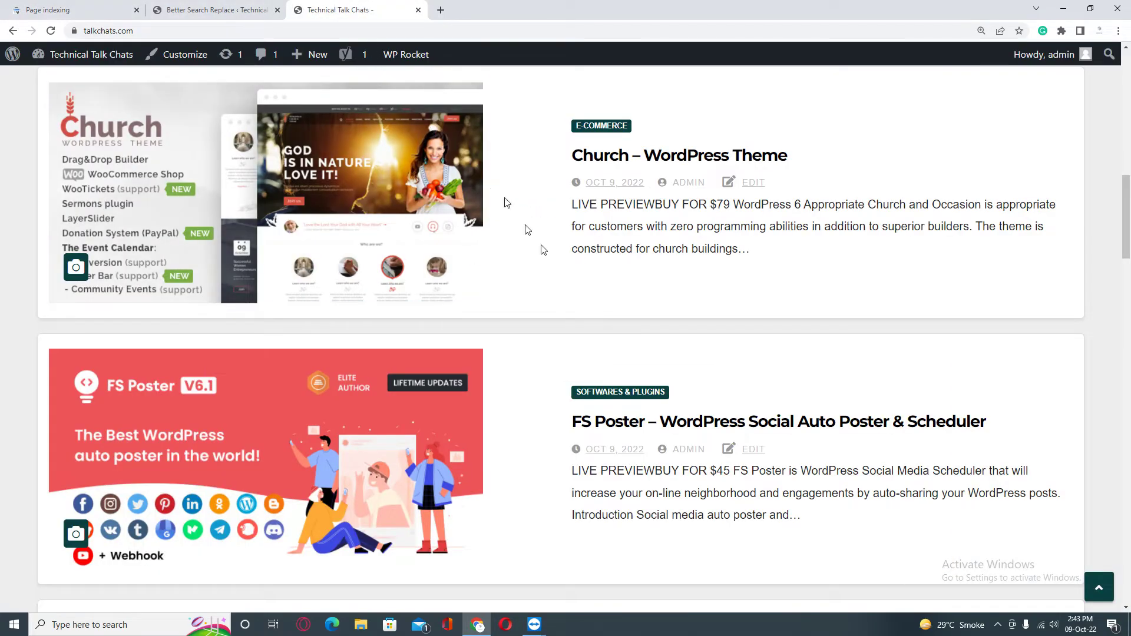
scroll(589, 353, down, 1)
scroll(651, 442, up, 10)
scroll(937, 307, down, 3)
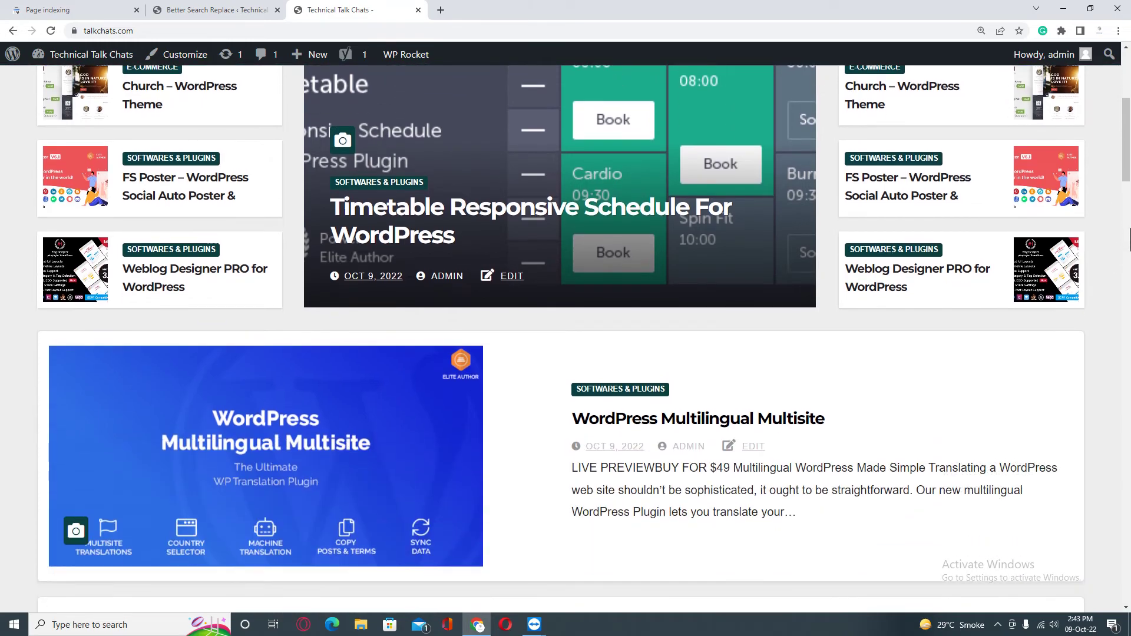
drag(1124, 156, 1125, 56)
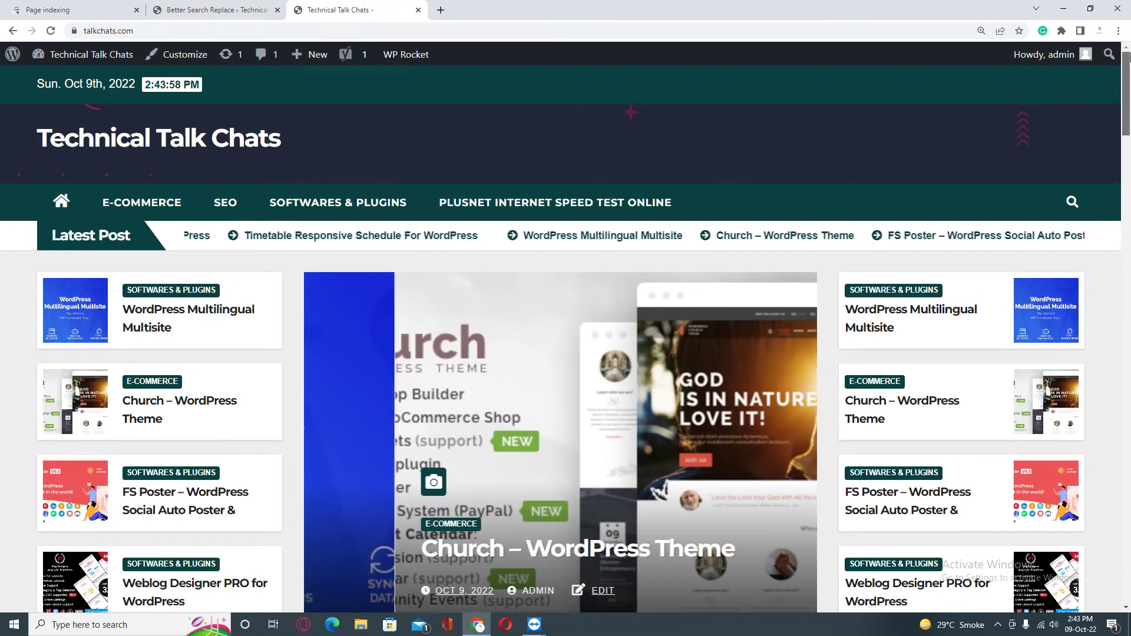
scroll(1126, 64, down, 2)
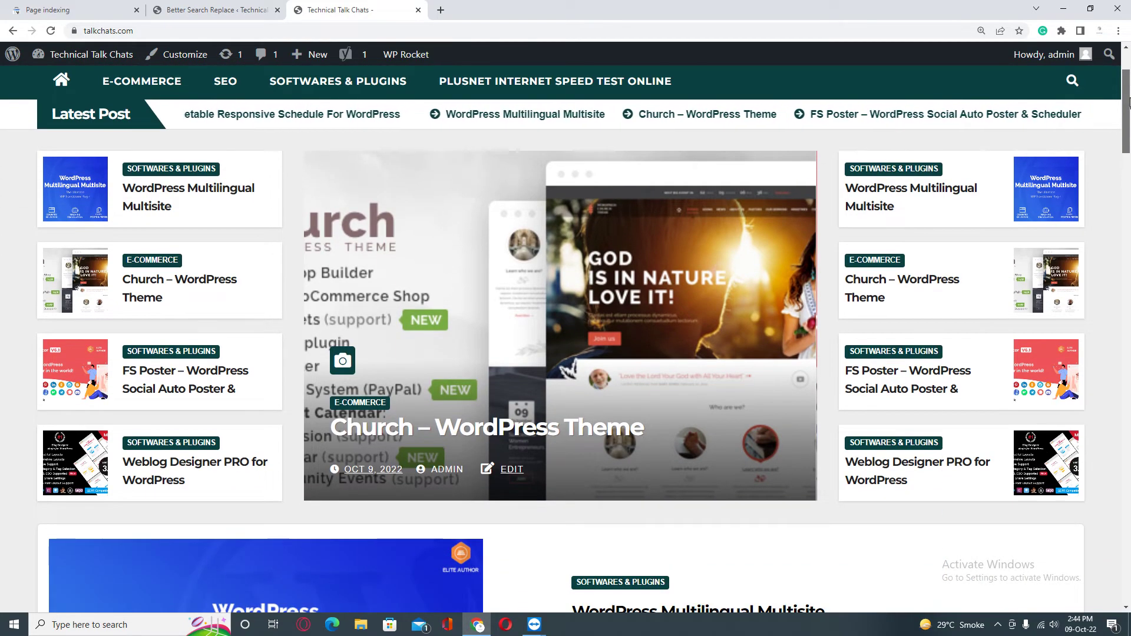
scroll(1127, 76, up, 3)
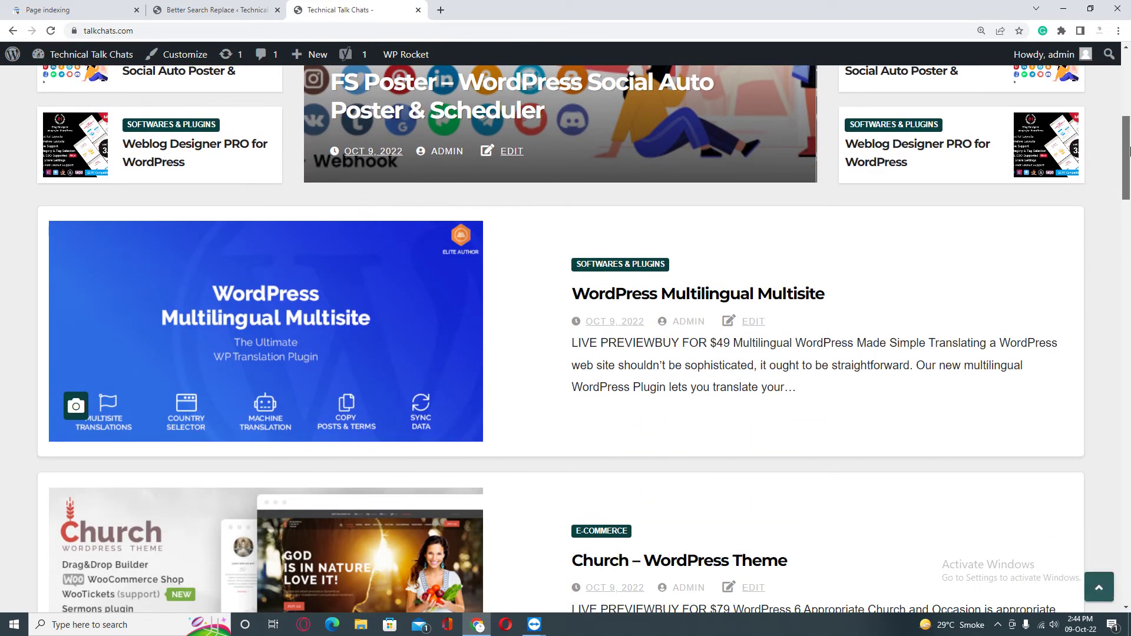